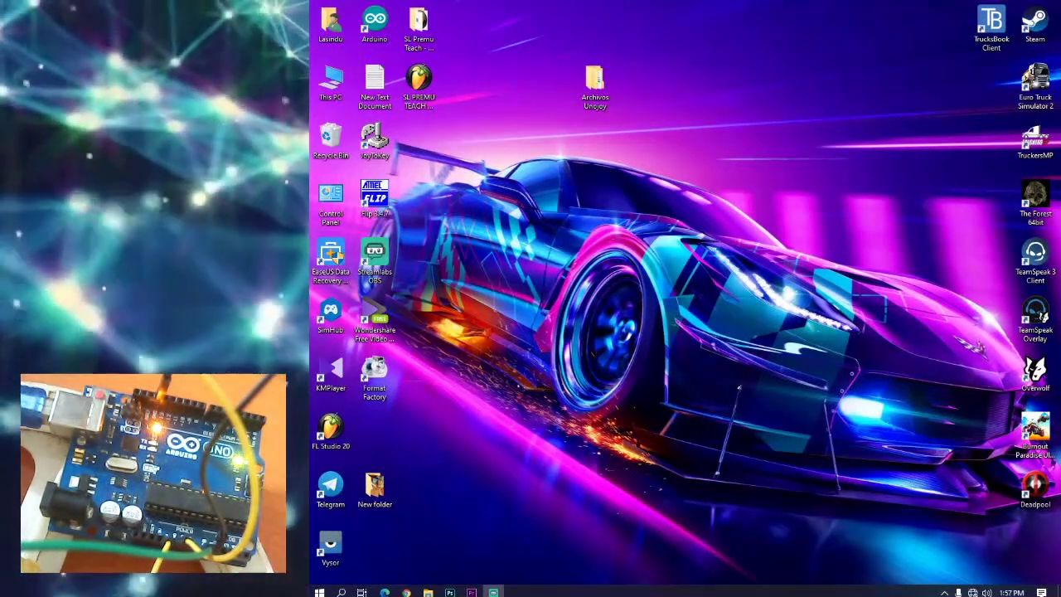
pyautogui.rightClick(693, 112)
pyautogui.click(709, 146)
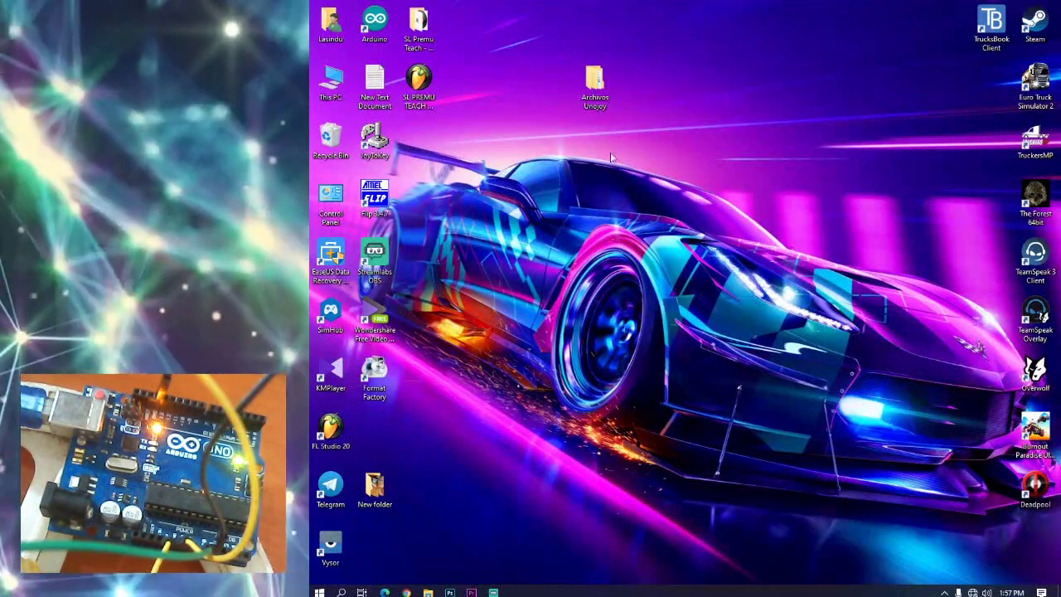
# Inspect the contents of the Archivos Unojoy archive in the Downloads folder, and close the archive and folder windows
pyautogui.doubleClick(342, 83)
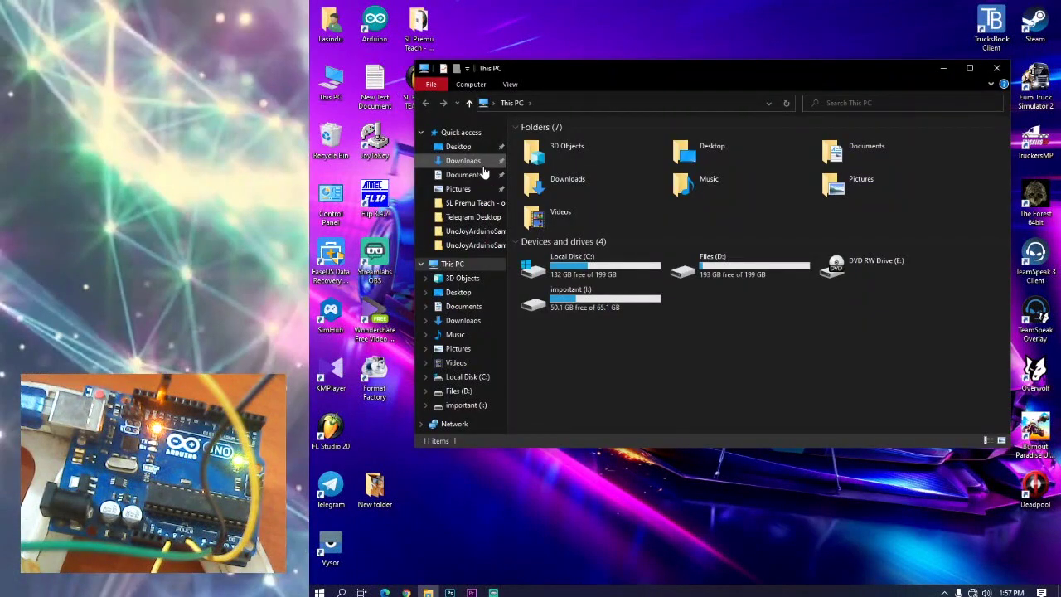
pyautogui.click(462, 161)
pyautogui.scroll(-3, 637, 297)
pyautogui.scroll(2, 637, 297)
pyautogui.click(603, 245)
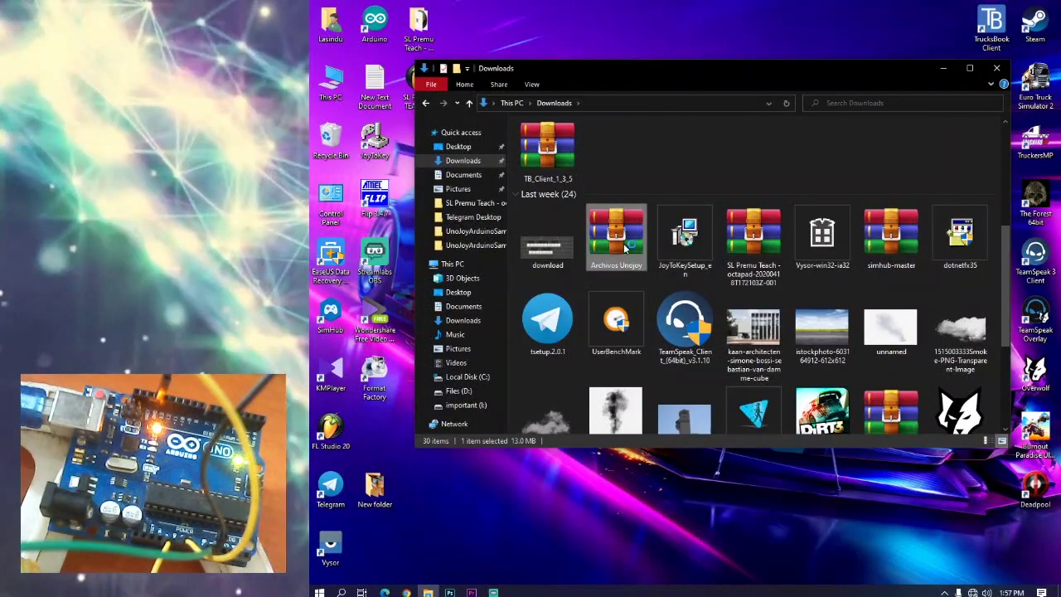
pyautogui.doubleClick(626, 247)
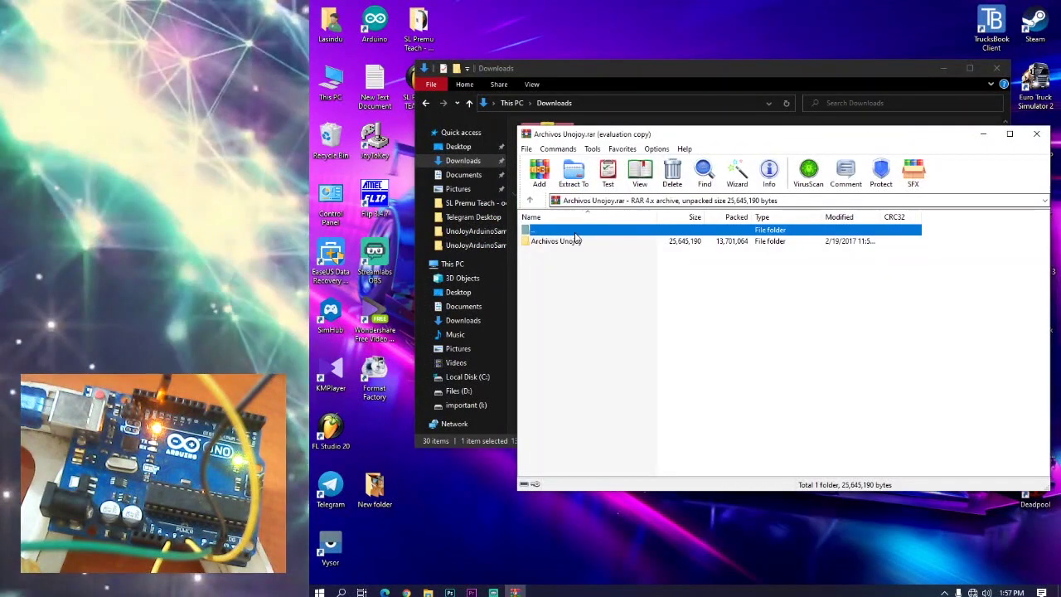
pyautogui.click(1036, 134)
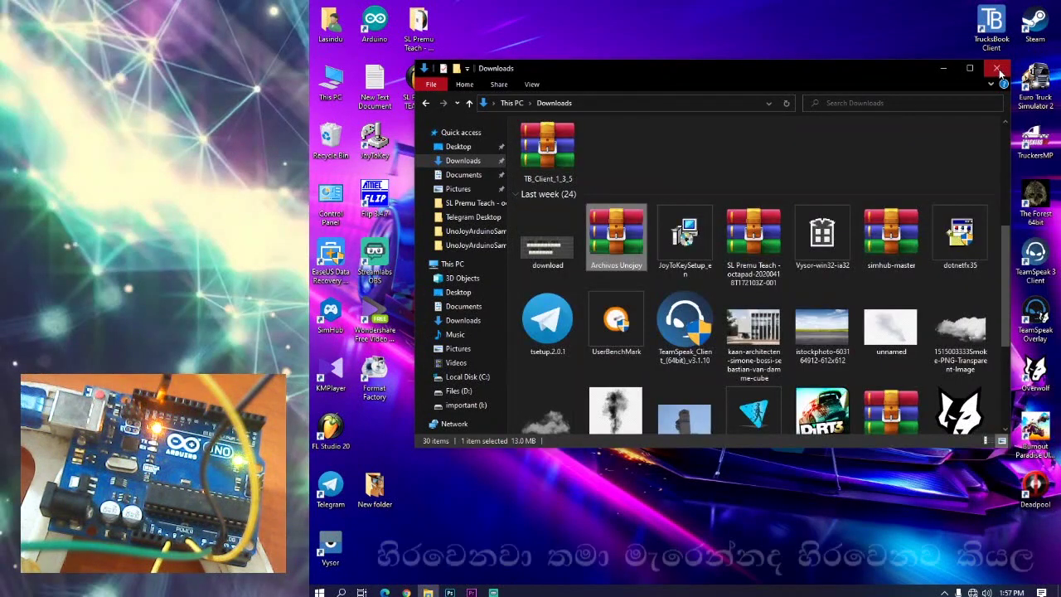
pyautogui.click(999, 69)
pyautogui.rightClick(777, 122)
pyautogui.click(822, 157)
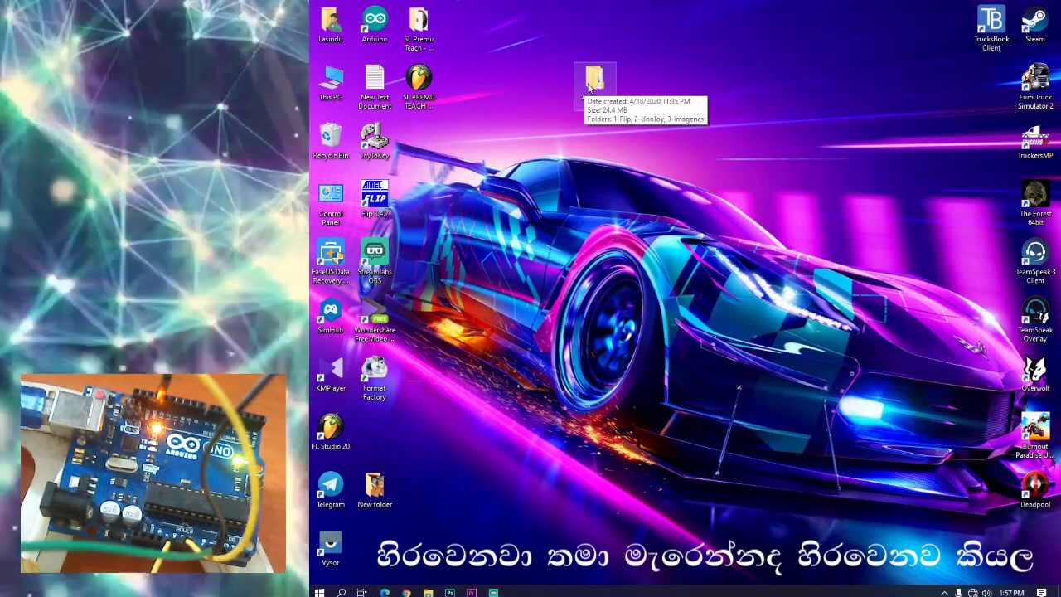
# Open the Archivos Unojoy folder on the desktop and check the installer inside its 1-Flip subfolder
pyautogui.doubleClick(589, 85)
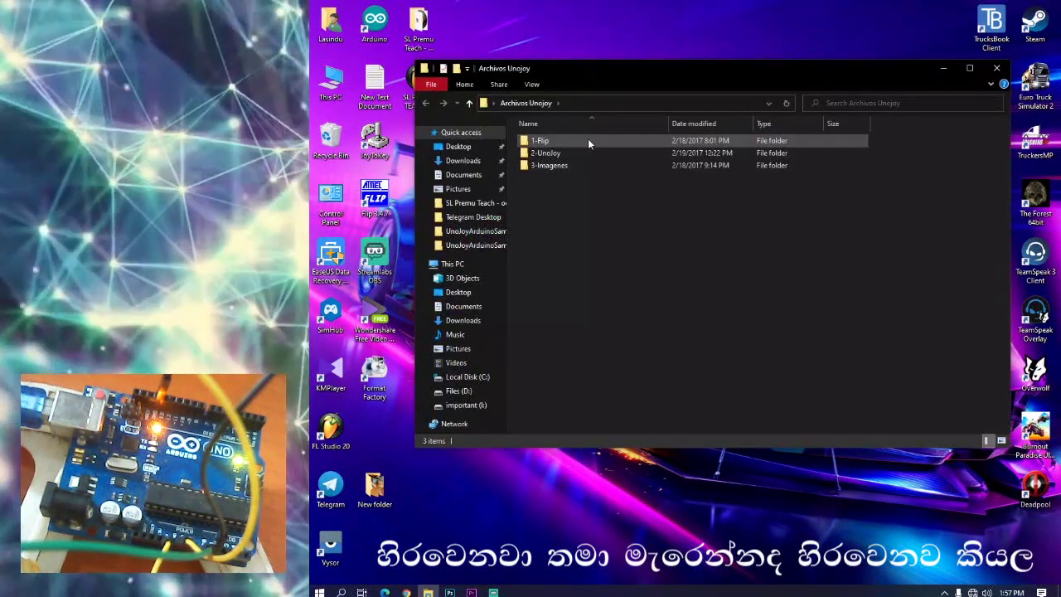
pyautogui.doubleClick(588, 139)
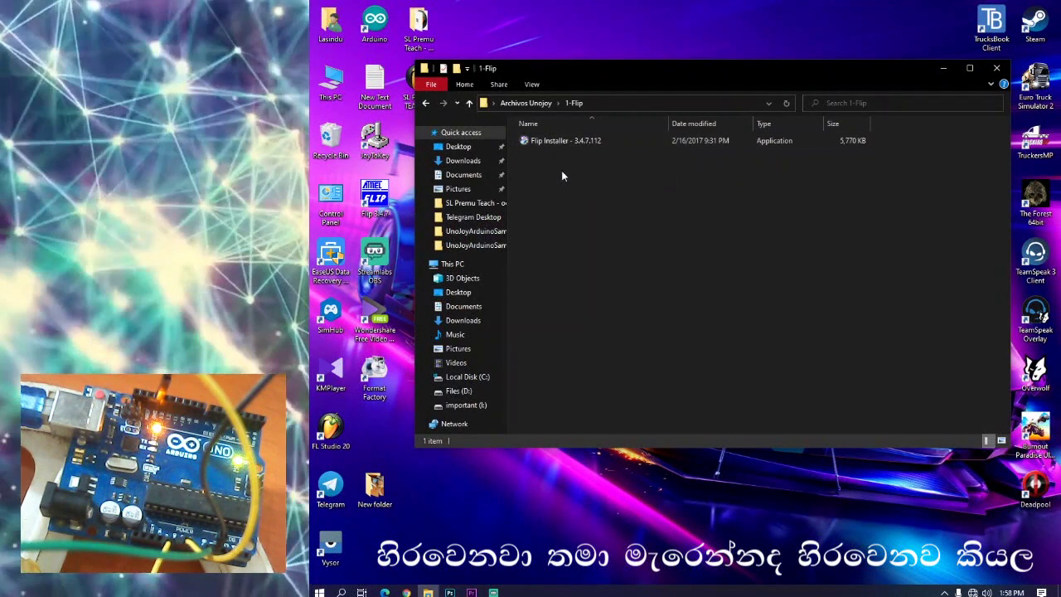
pyautogui.hotkey('alt', 'Left')
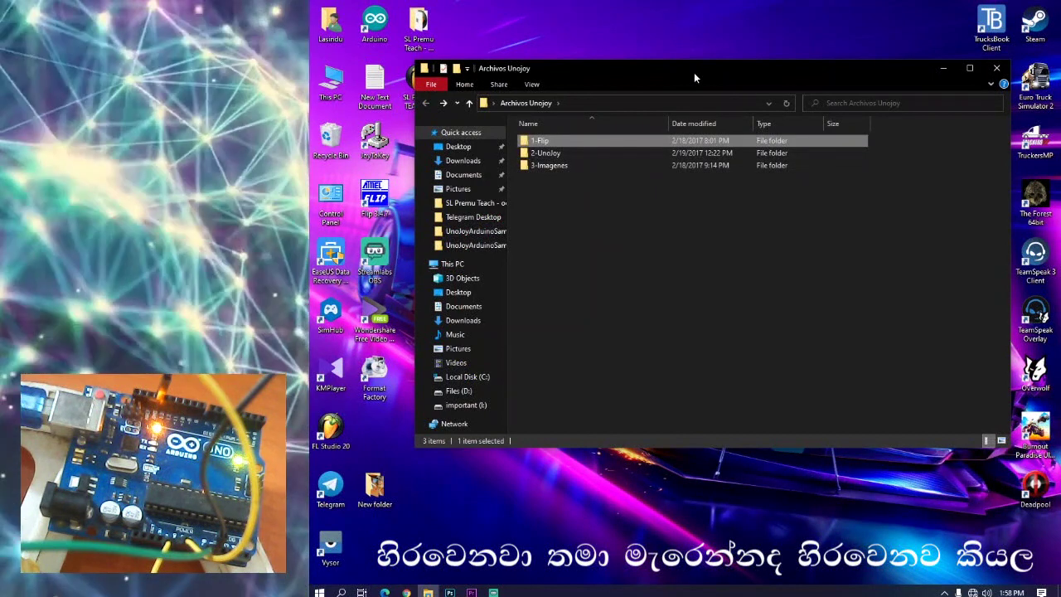
# Move the folder window aside and launch Atmel Flip from its desktop shortcut
pyautogui.moveTo(694, 72); pyautogui.dragTo(775, 66)
pyautogui.click(373, 194)
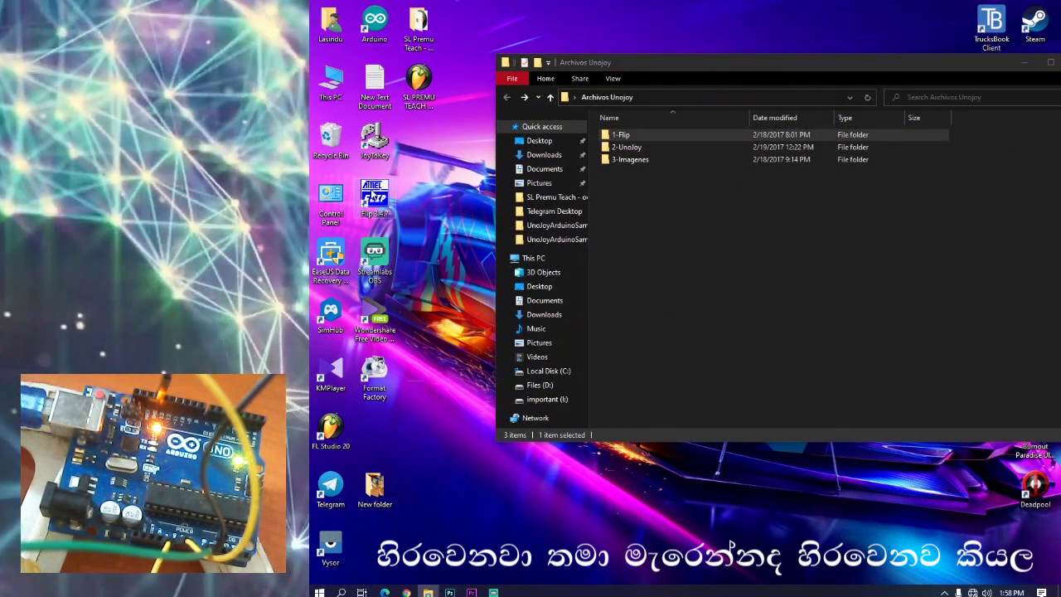
pyautogui.hotkey('alt', 'Tab')
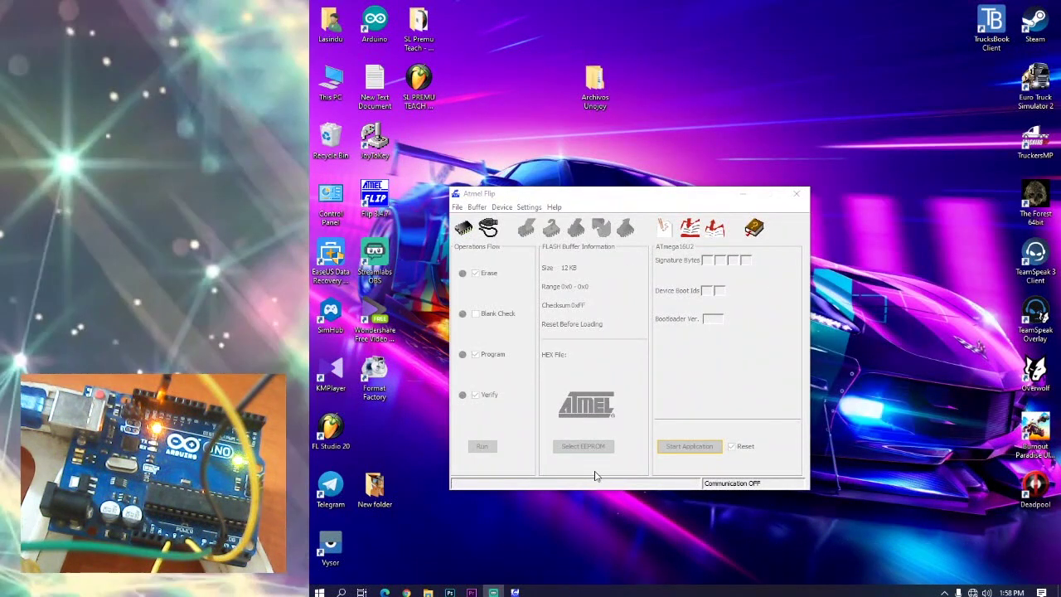
# Open the UnoJoyArduinoSample-13botones-4potenciometros sketch from the 2-UnoJoy folder in the Arduino IDE
pyautogui.moveTo(515, 592)
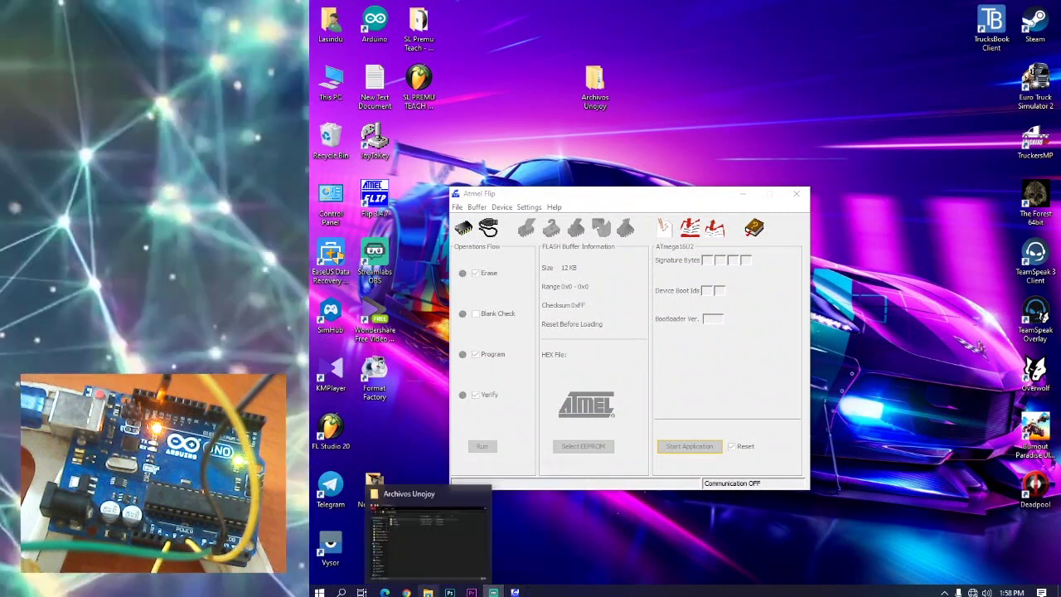
pyautogui.click(428, 592)
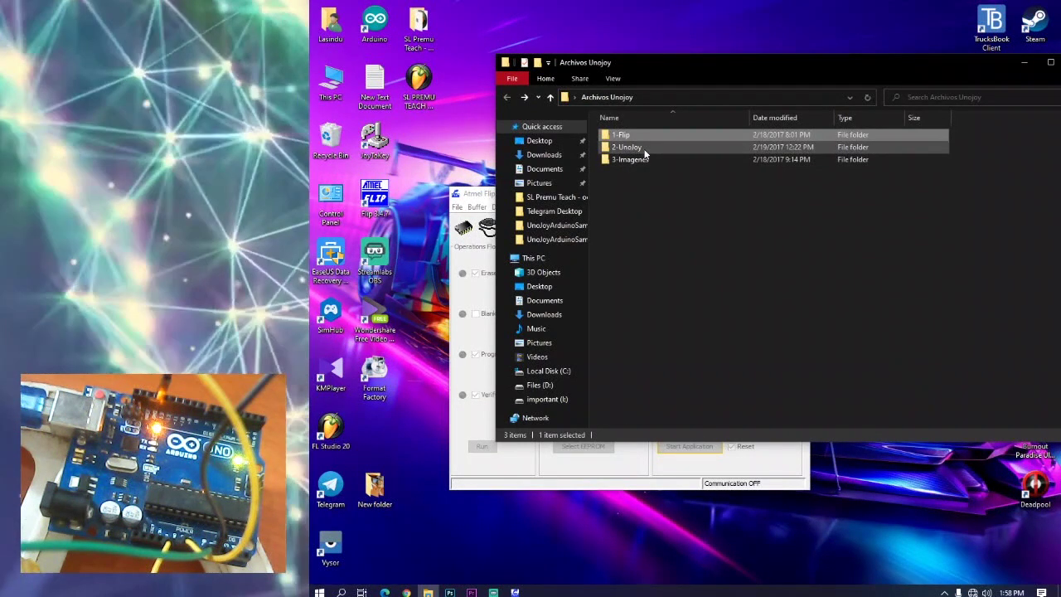
pyautogui.moveTo(770, 67); pyautogui.dragTo(690, 75)
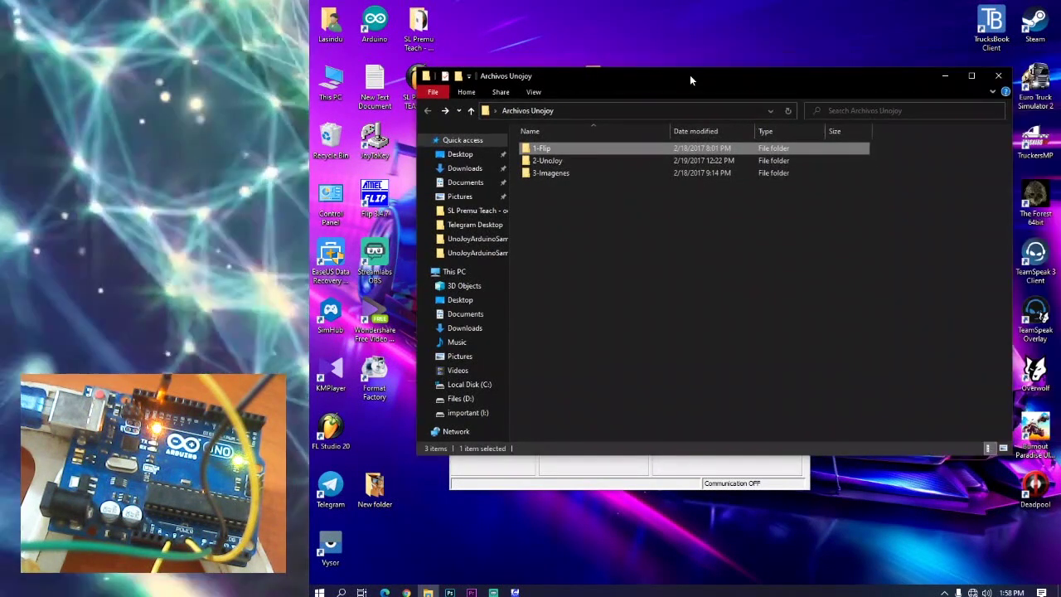
pyautogui.doubleClick(636, 163)
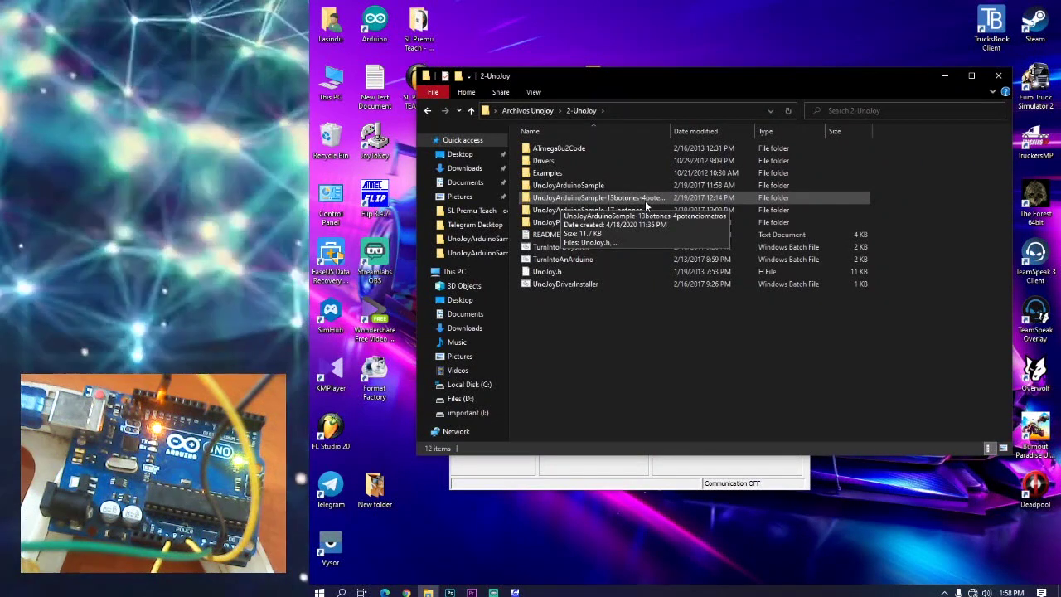
pyautogui.click(645, 202)
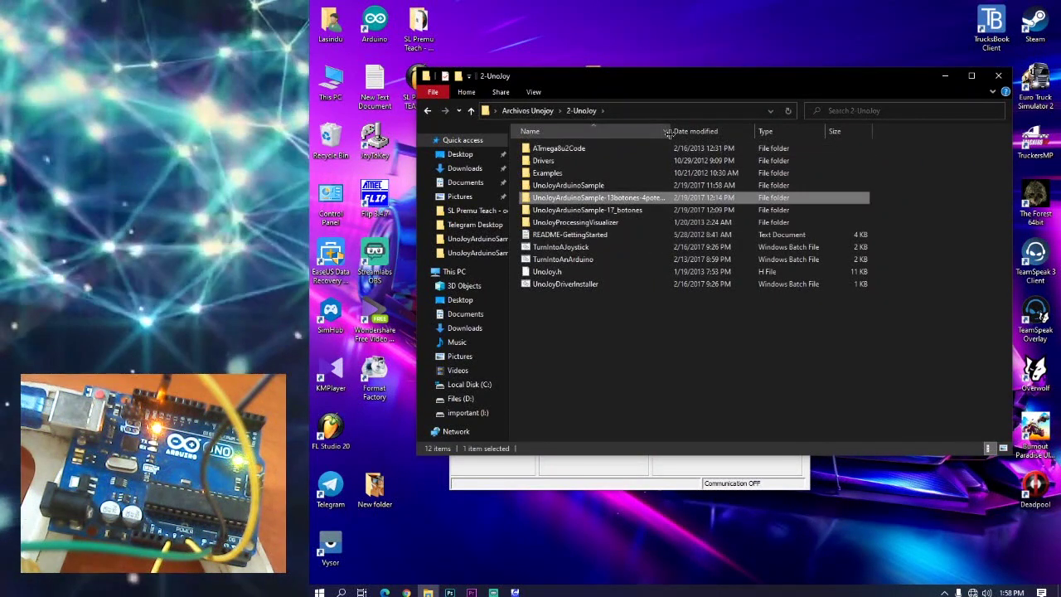
pyautogui.doubleClick(652, 198)
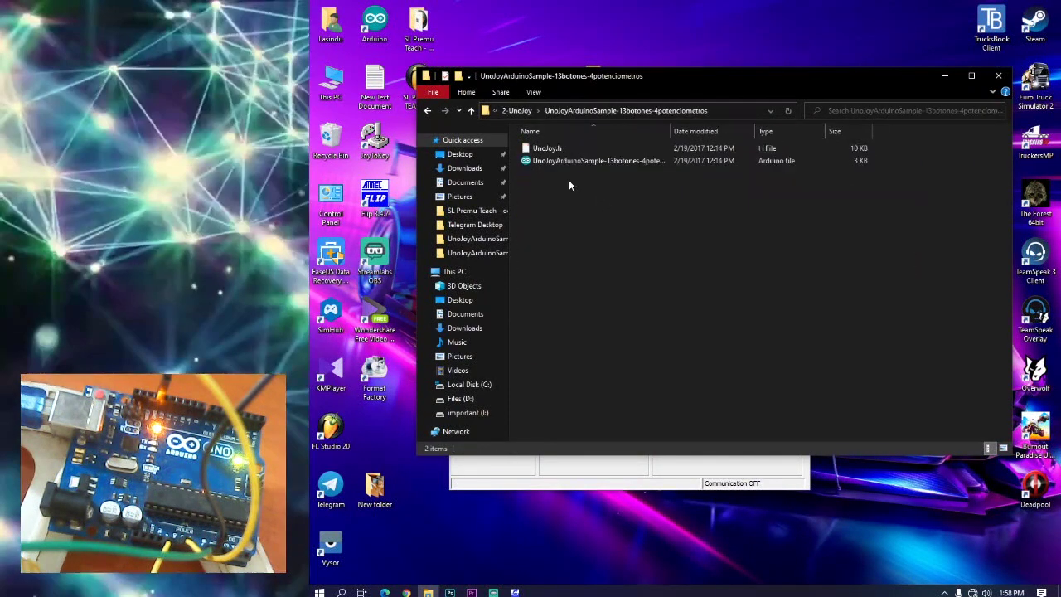
pyautogui.doubleClick(585, 161)
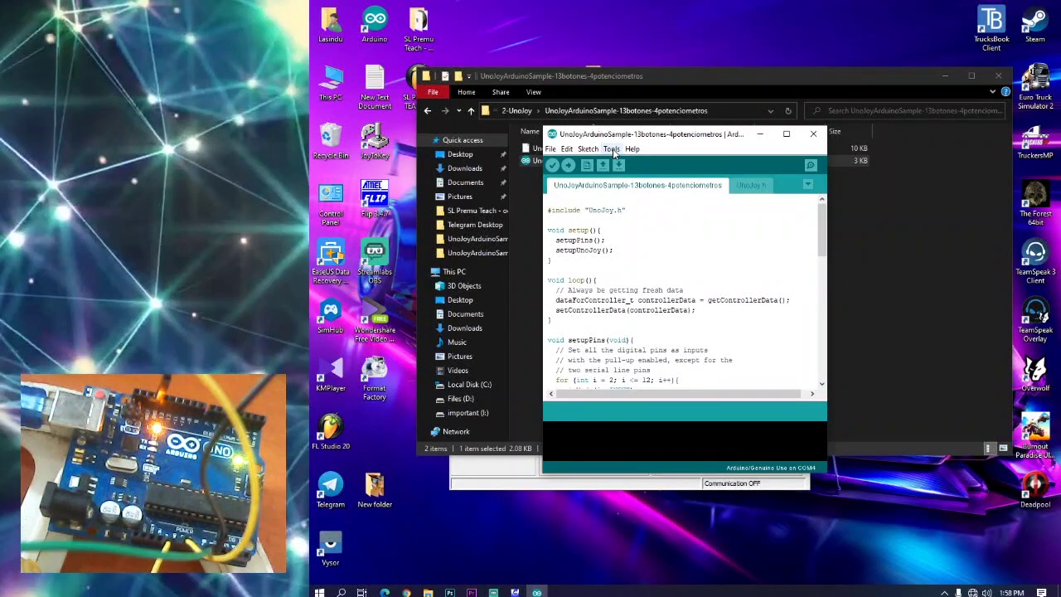
# Set the serial port to COM6 (Arduino/Genuino Uno) and upload the sketch to the board
pyautogui.click(613, 148)
pyautogui.moveTo(628, 265)
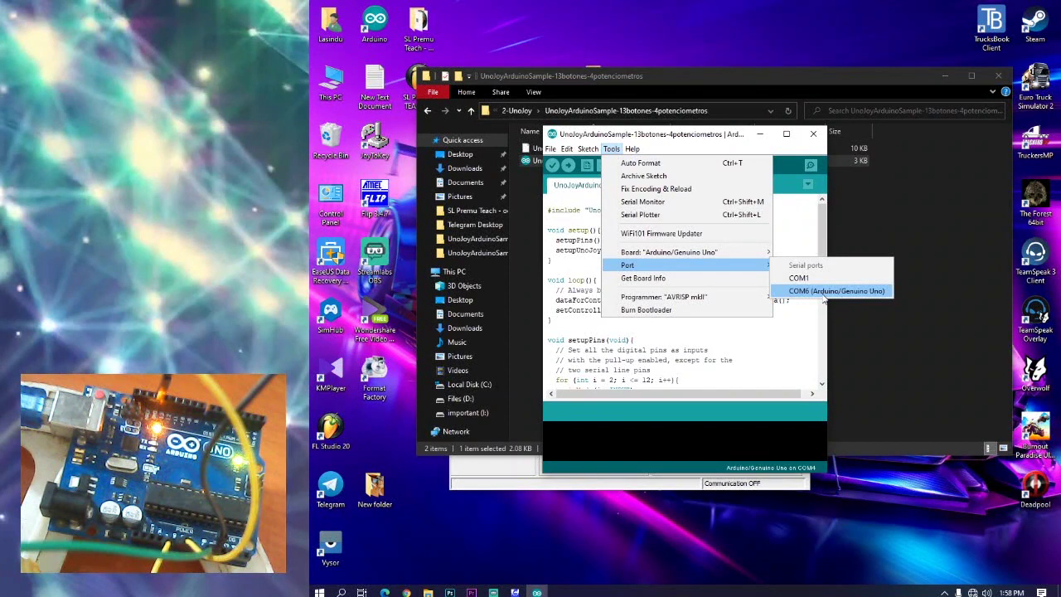
pyautogui.click(837, 291)
pyautogui.click(568, 166)
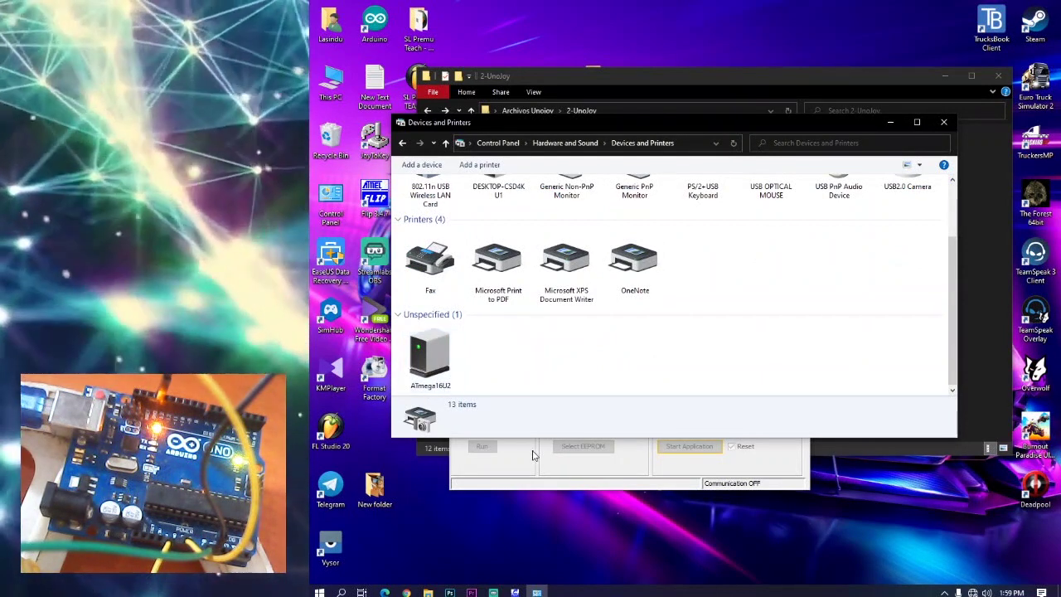
# Switch to Atmel Flip and select ATmega16U2 as the target device
pyautogui.click(532, 455)
pyautogui.click(463, 228)
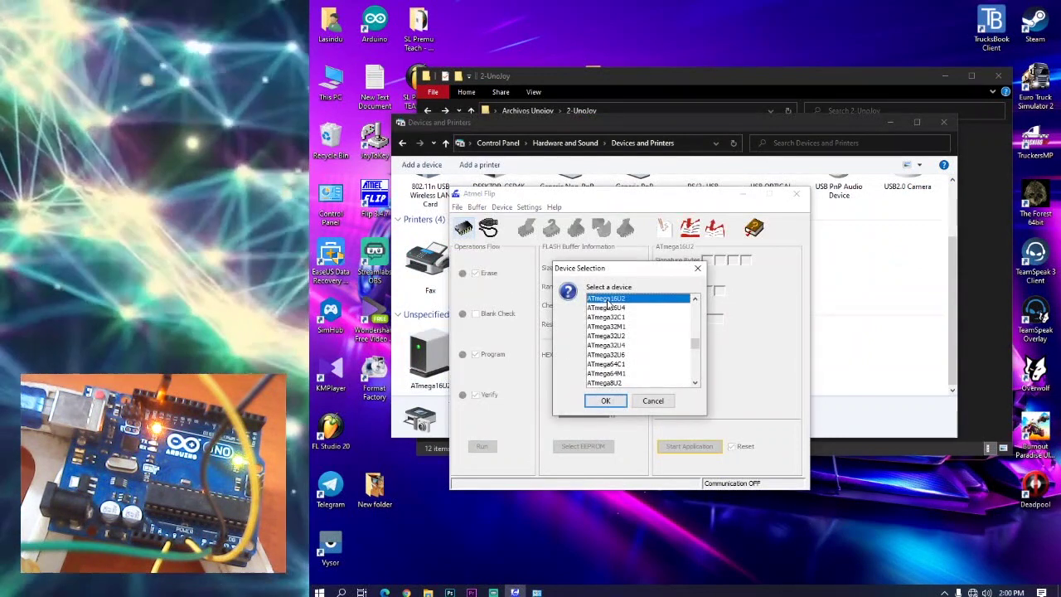
pyautogui.click(606, 402)
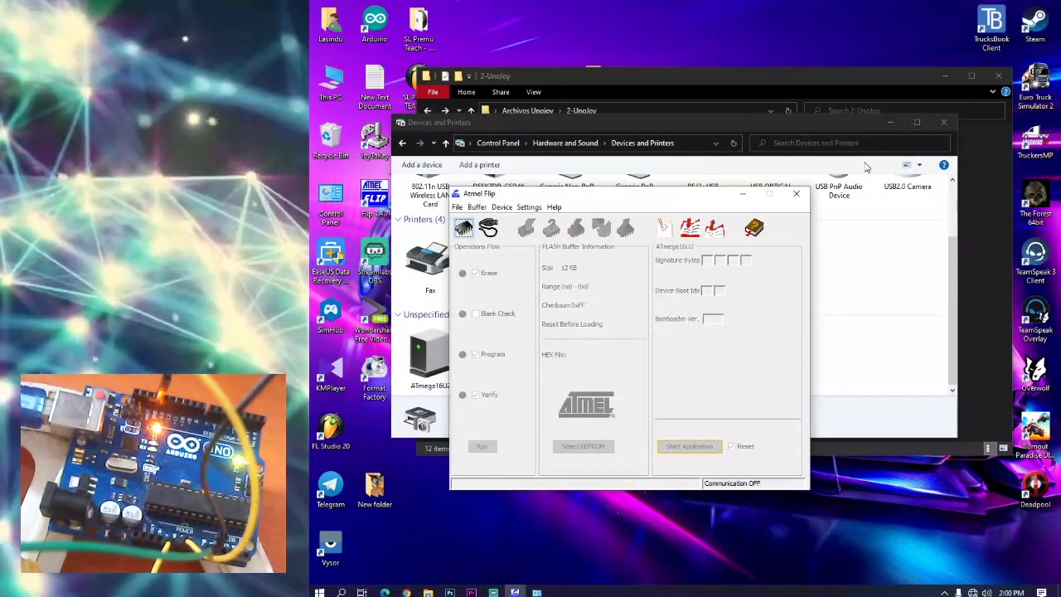
# Run the TurnIntoAJoystick batch file from the 2-UnoJoy folder to flash the board, and return to Devices and Printers
pyautogui.hotkey('alt', 'Tab')
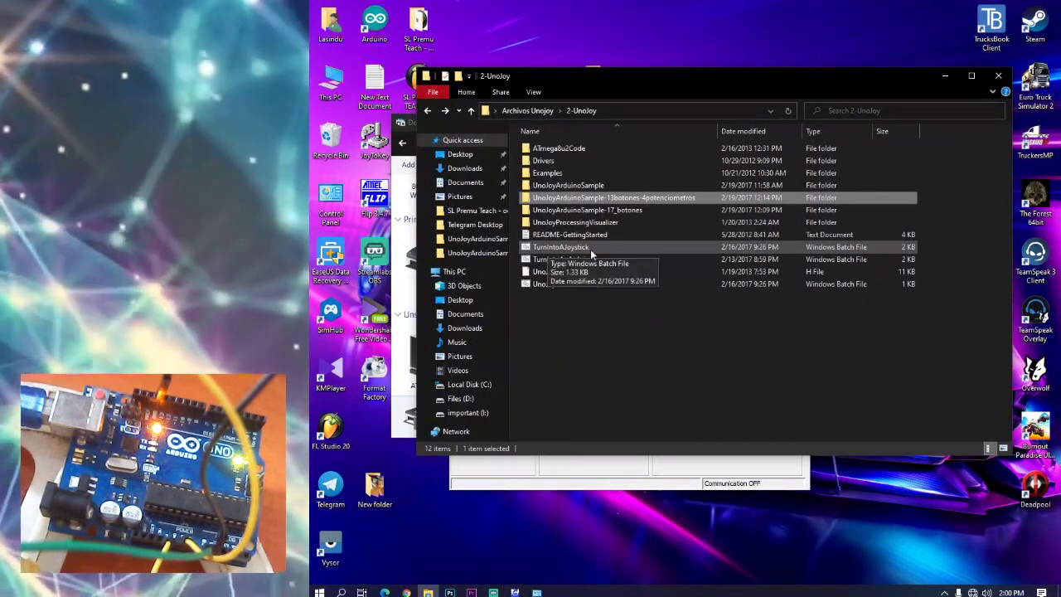
pyautogui.doubleClick(594, 248)
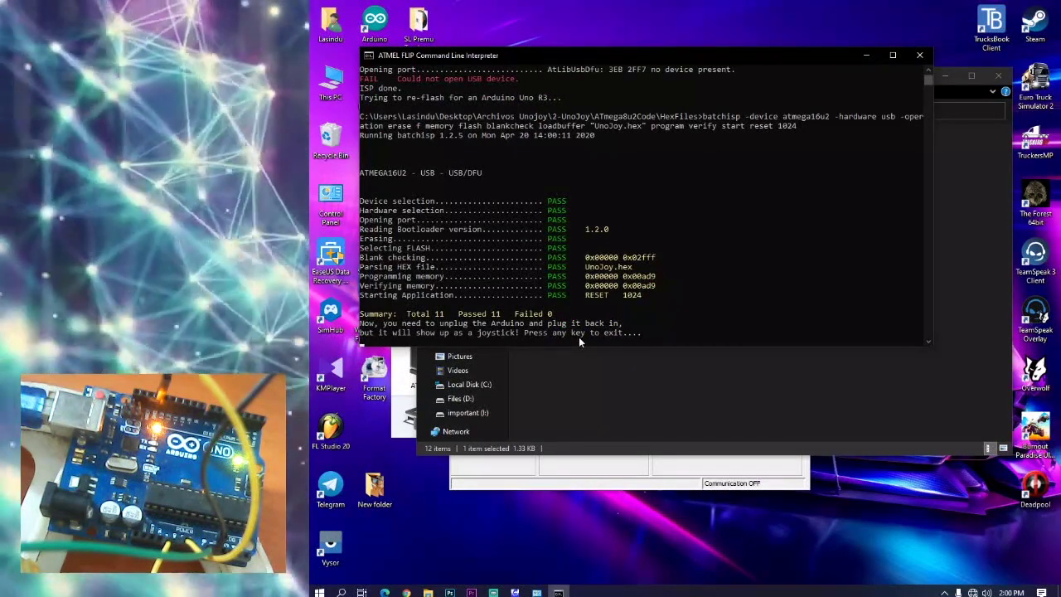
pyautogui.press('Return')
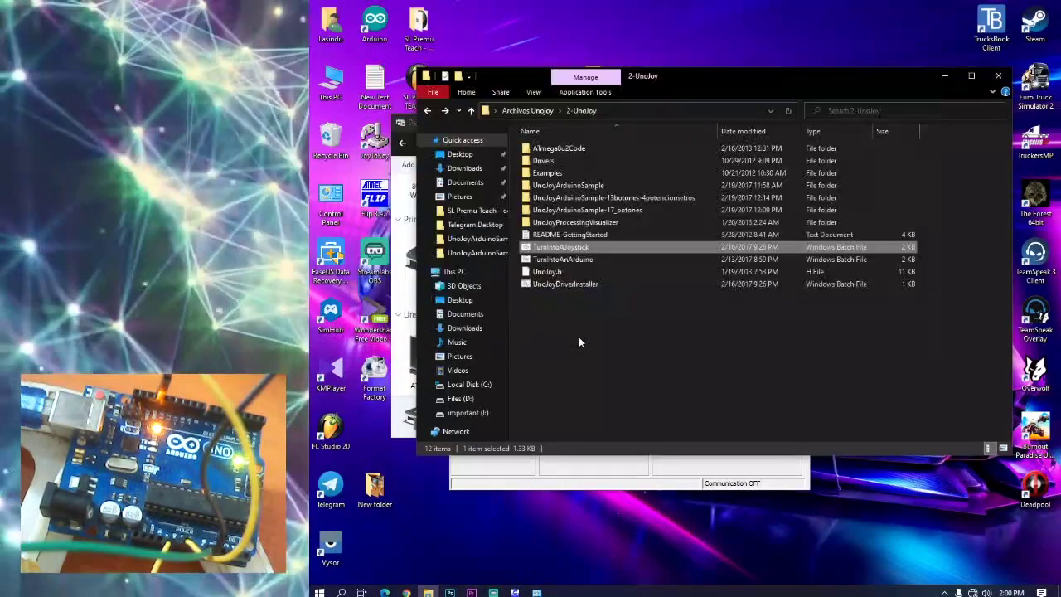
pyautogui.click(396, 338)
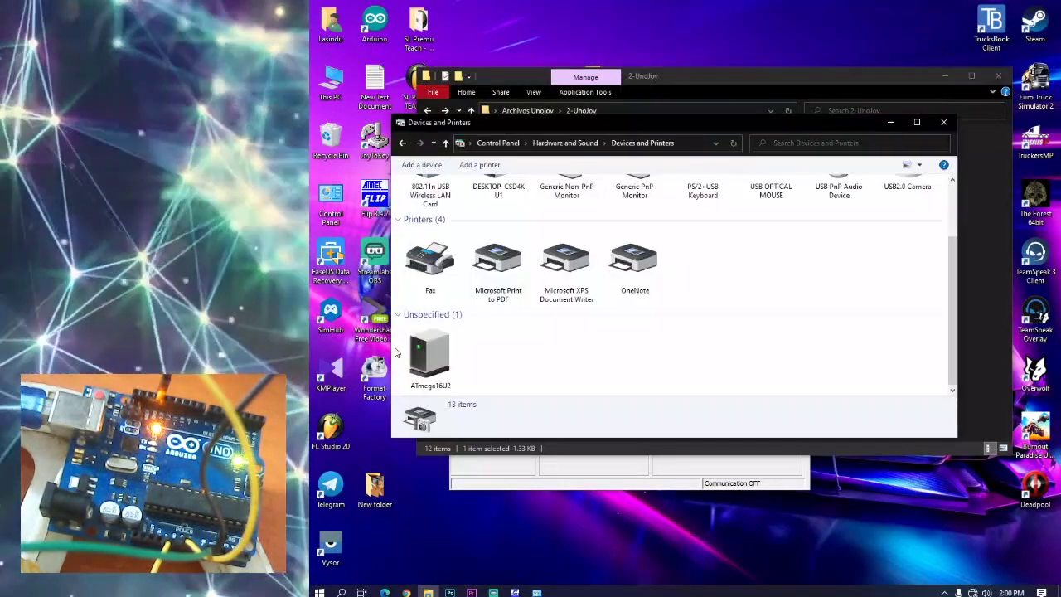